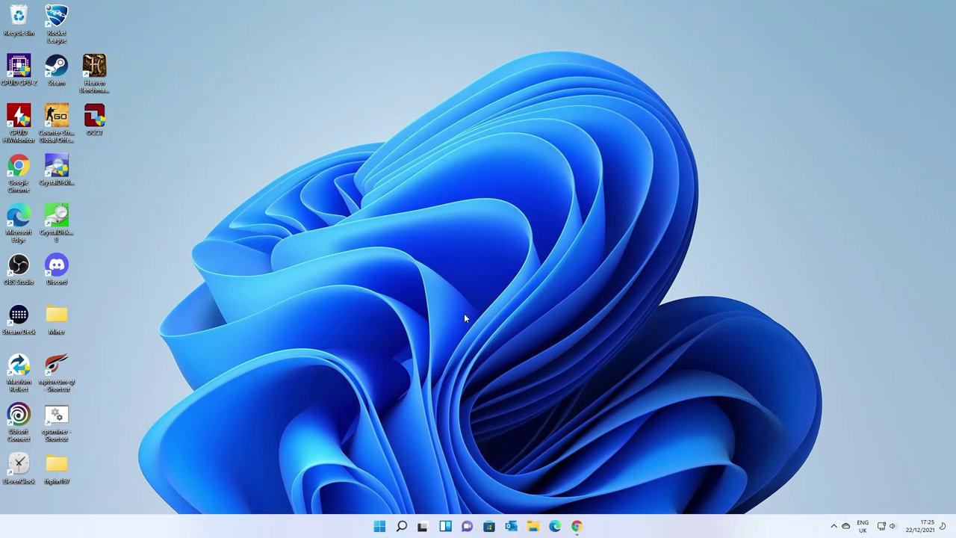
Search Windows for 'hwmo', open the HWMonitor web result in Edge, then close Edge.
left_click(403, 526)
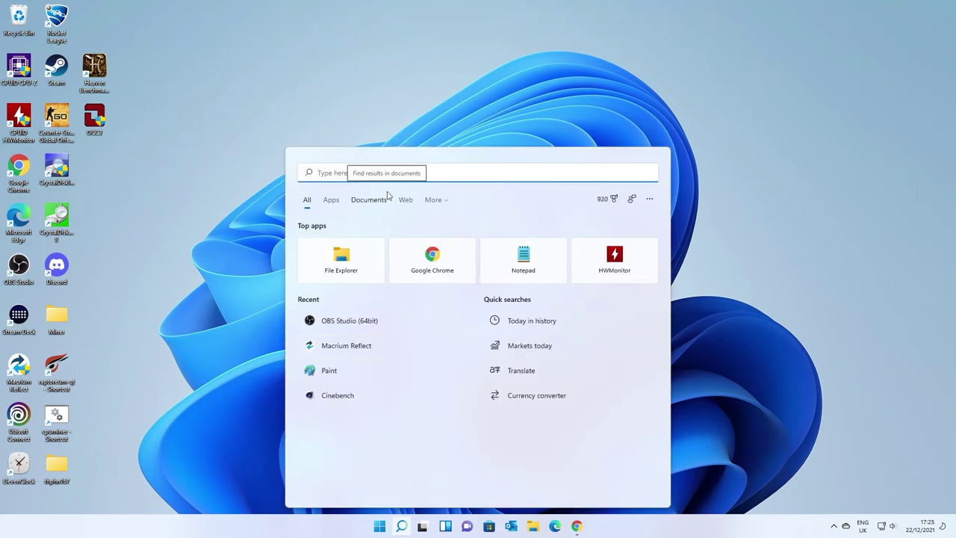
type("hwmo")
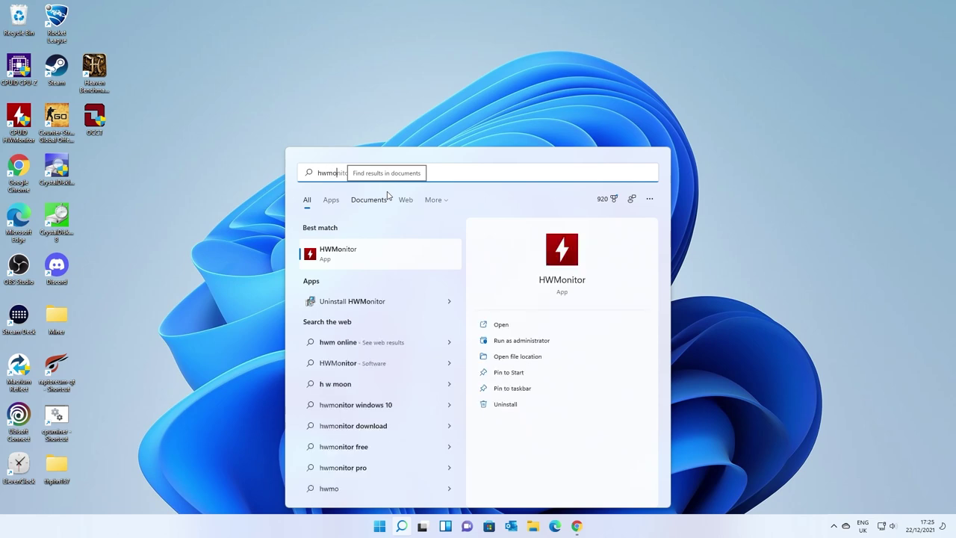
left_click(402, 200)
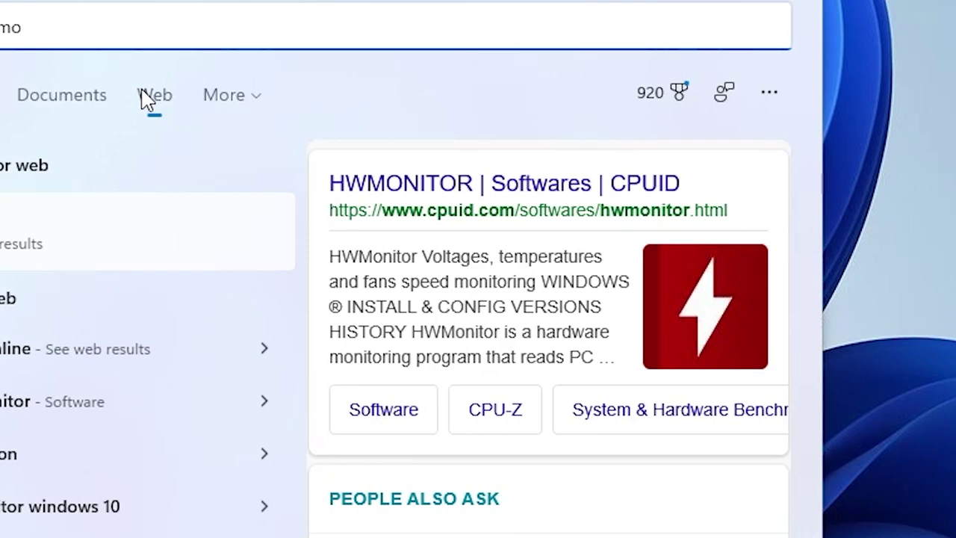
left_click(439, 197)
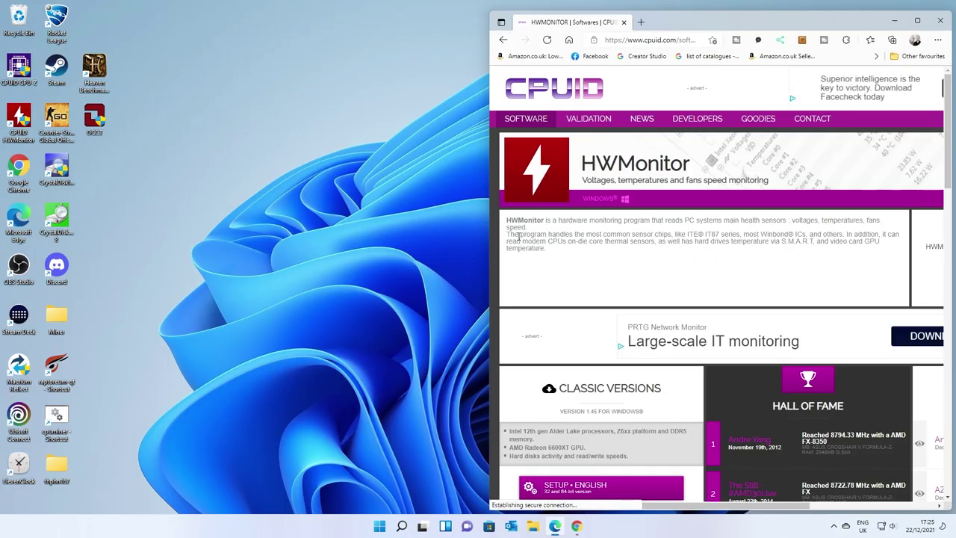
mouse_move(555, 527)
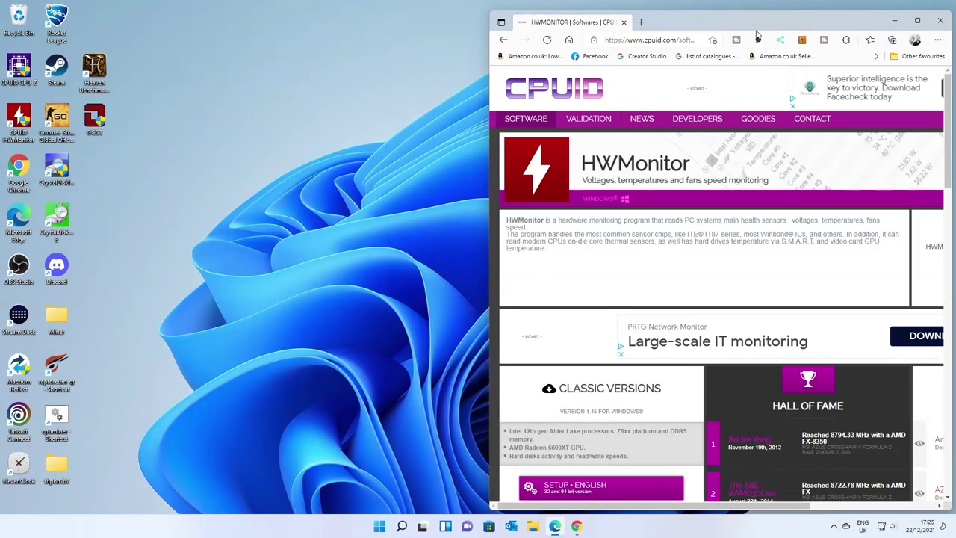
left_click(939, 23)
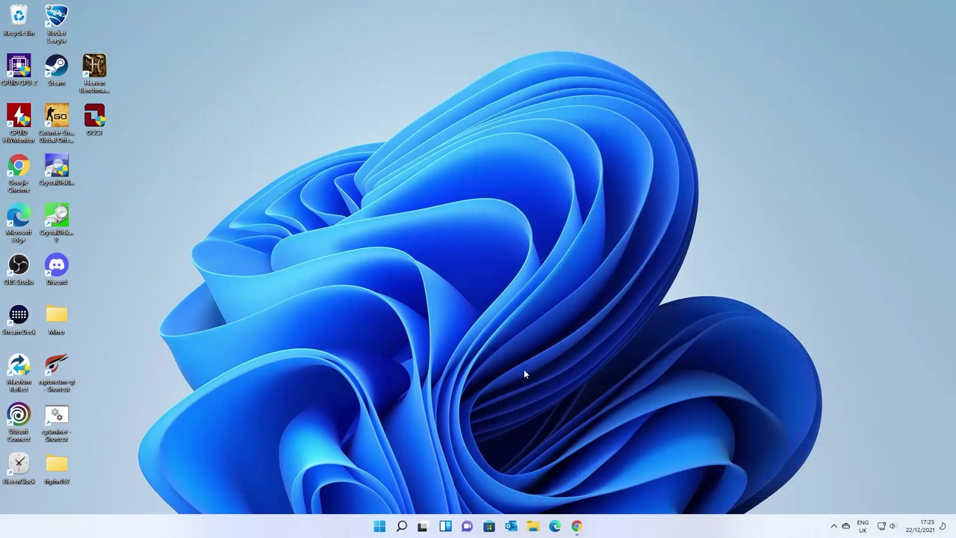
Open the Olympic diver news story from the widgets panel, then close Edge.
left_click(445, 527)
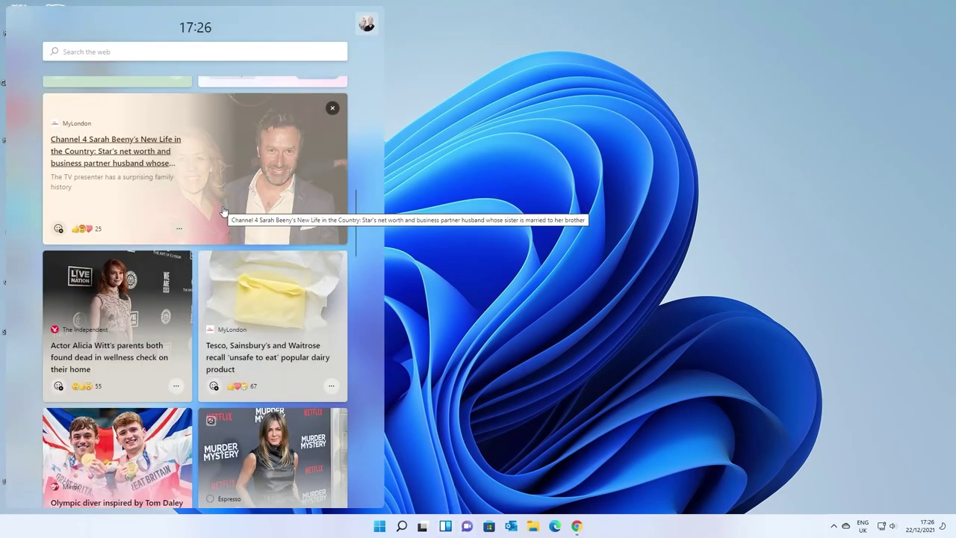
scroll(222, 211, "down", 2)
left_click(112, 379)
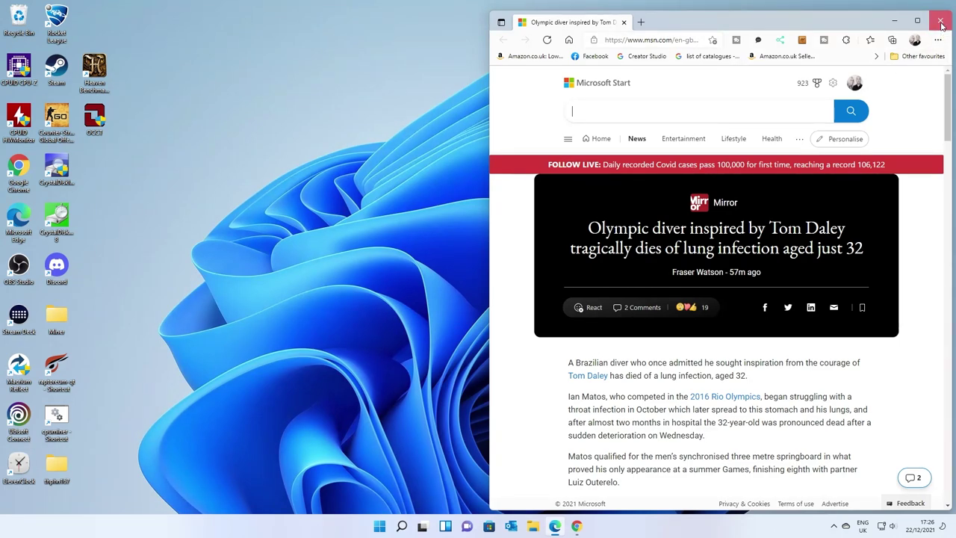
left_click(940, 22)
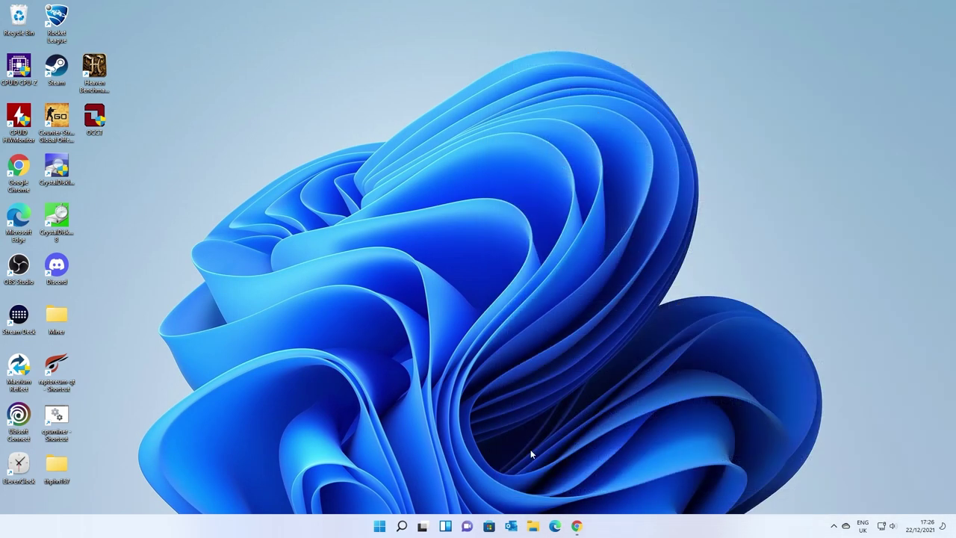
Switch to Chrome's MSEdgeRedirect GitHub page and scroll down through its README.
left_click(578, 527)
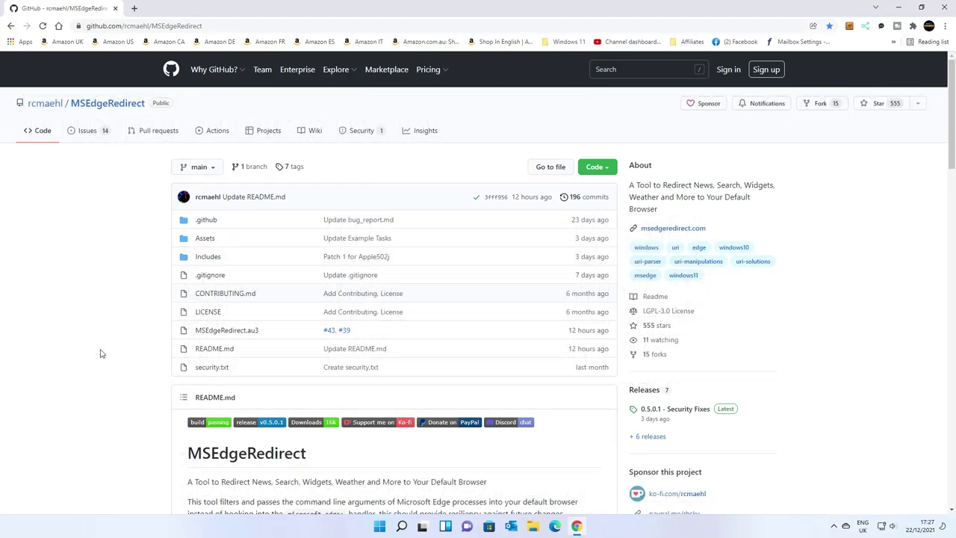
scroll(100, 354, "down", 4)
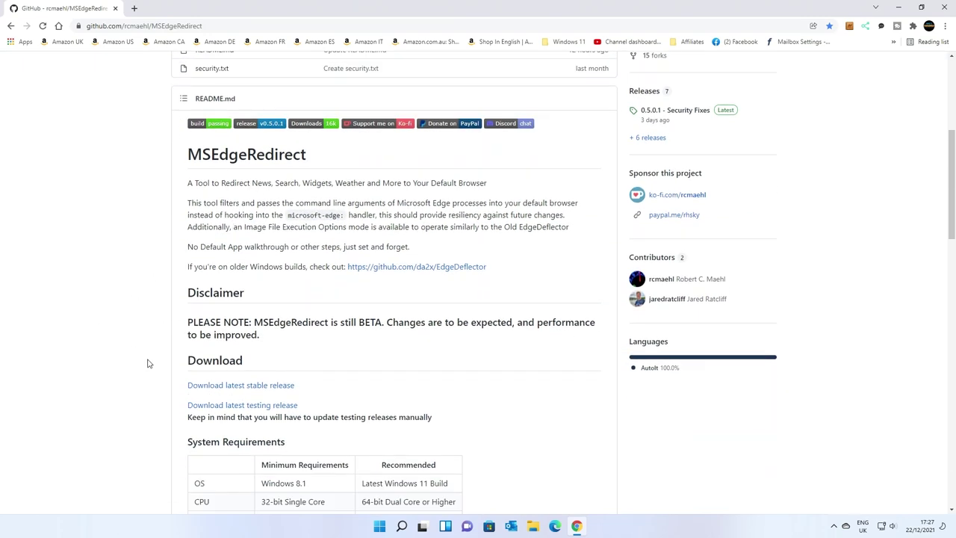
scroll(142, 331, "down", 1)
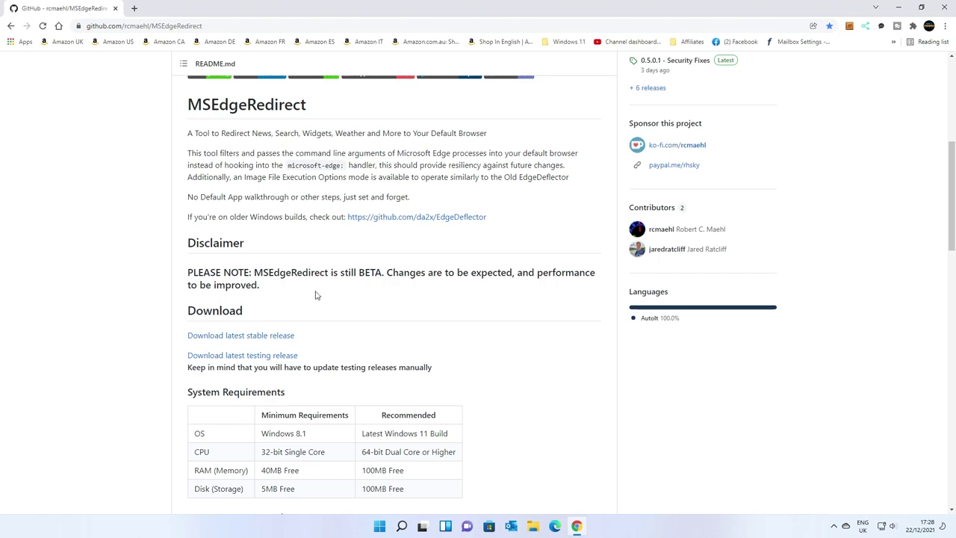
scroll(359, 285, "down", 2)
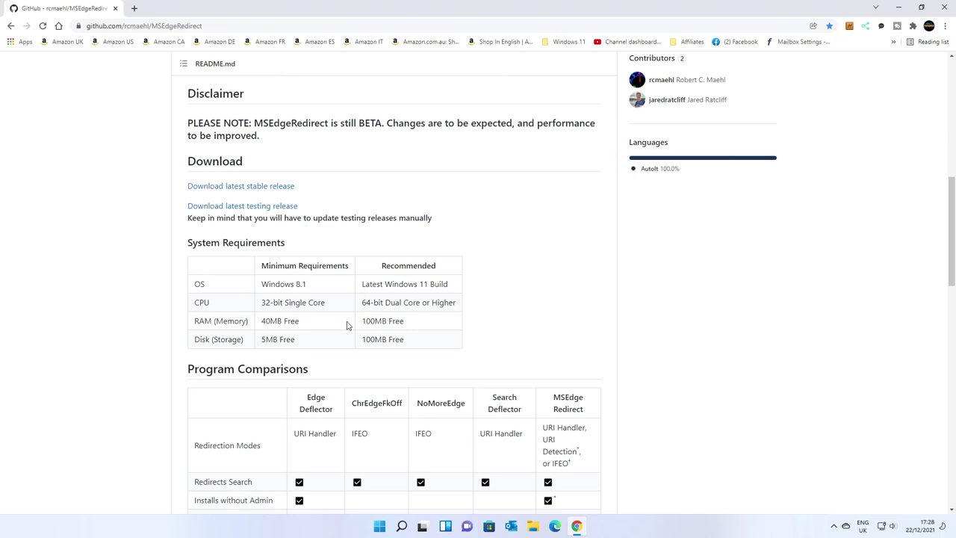
scroll(347, 325, "down", 4)
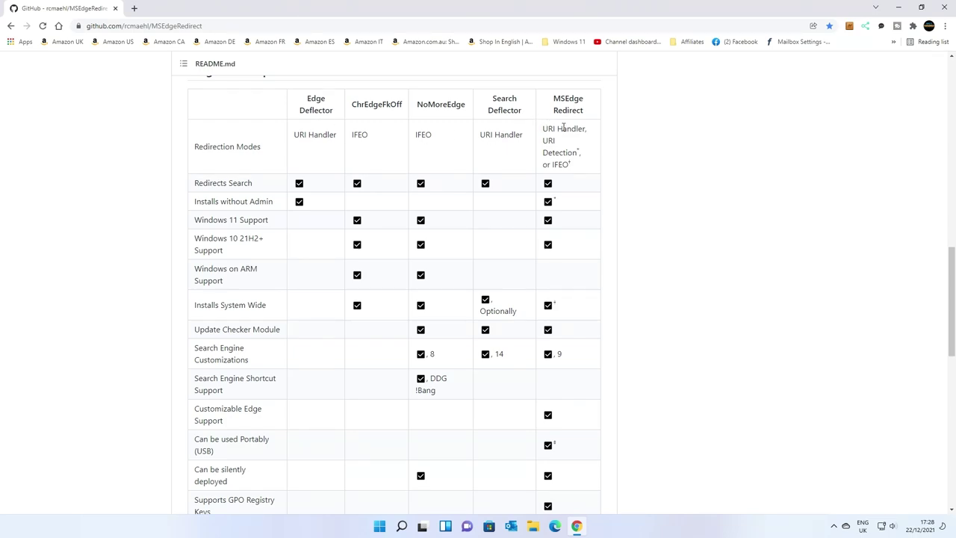
scroll(550, 180, "down", 1)
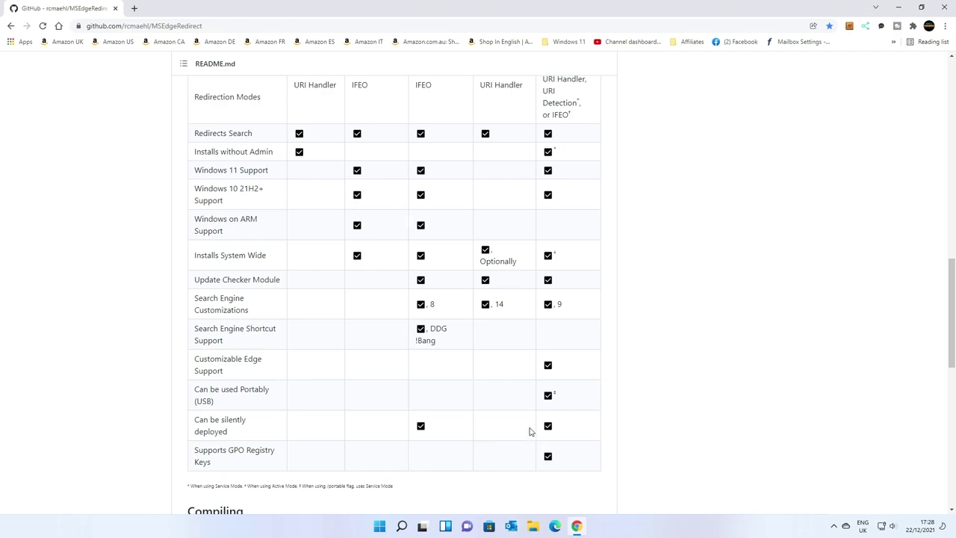
scroll(531, 411, "up", 2)
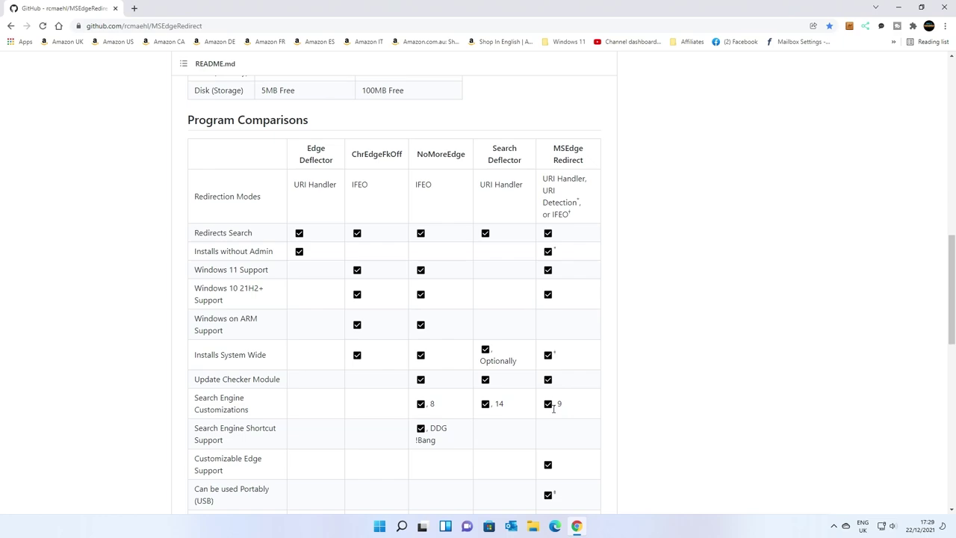
scroll(553, 409, "down", 1)
scroll(298, 313, "down", 2)
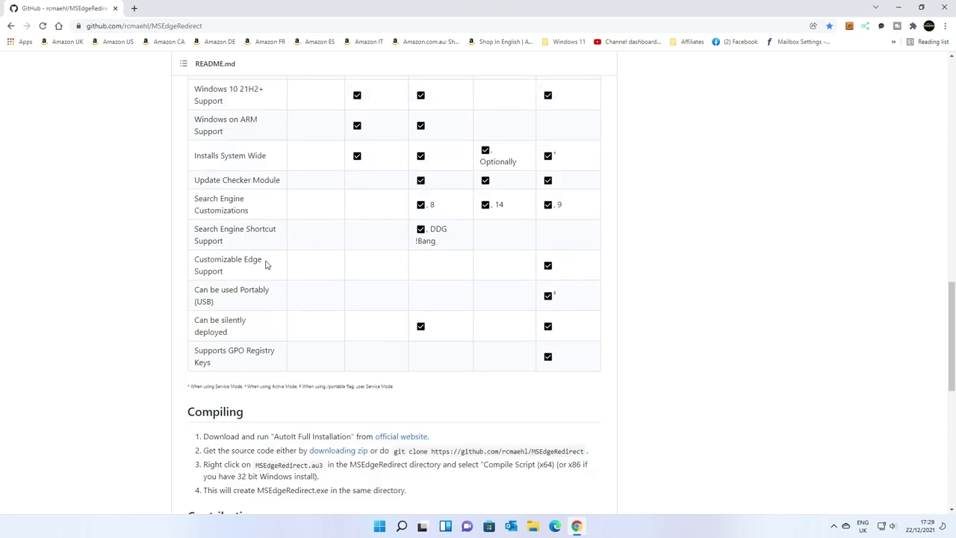
scroll(224, 321, "down", 3)
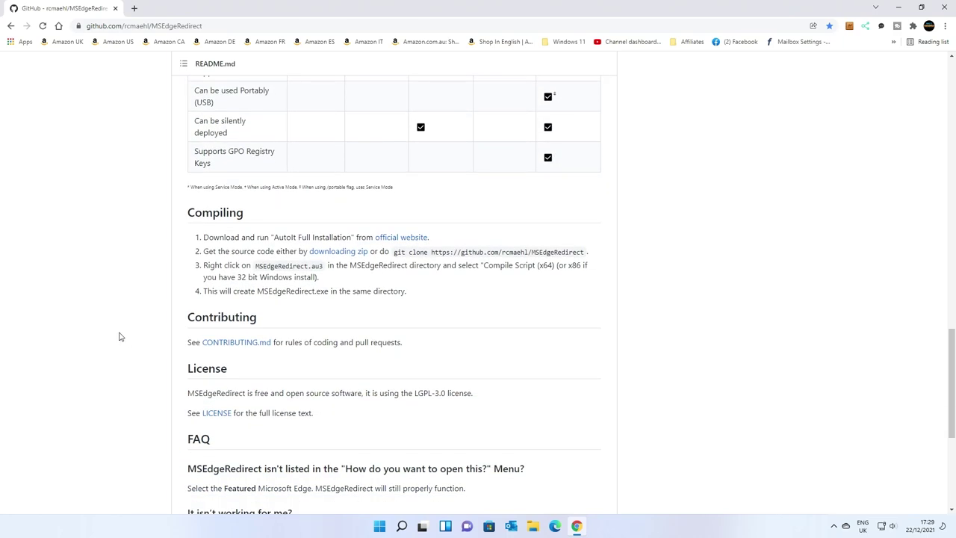
scroll(119, 336, "down", 3)
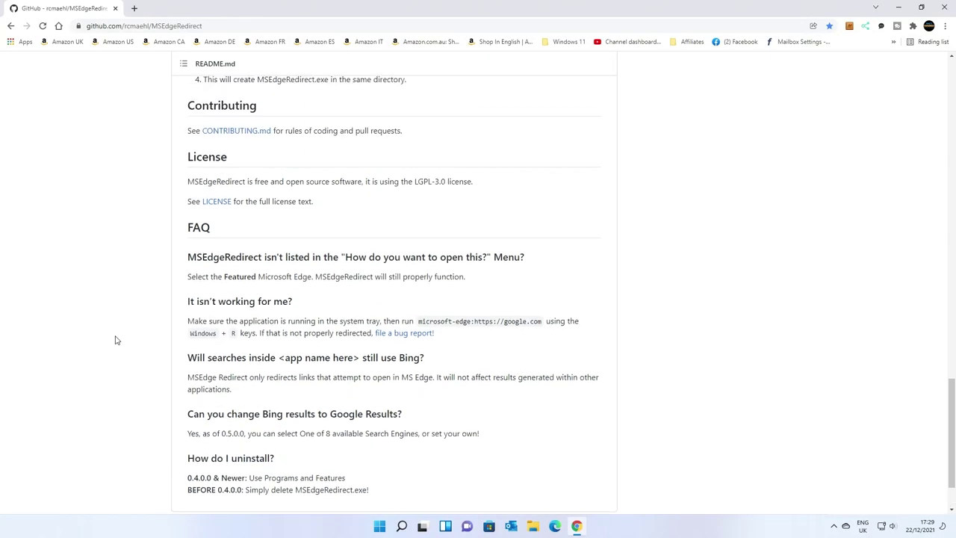
scroll(116, 339, "up", 15)
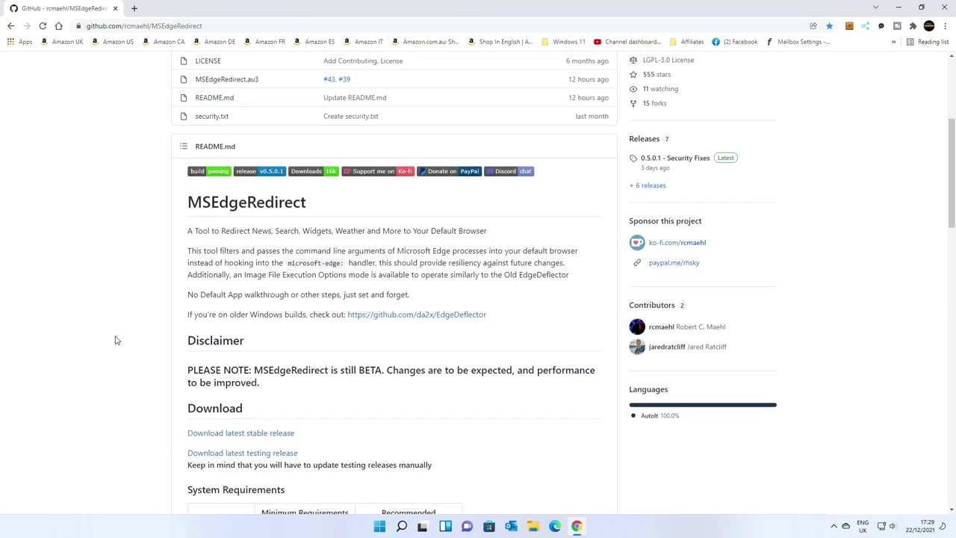
scroll(150, 363, "down", 2)
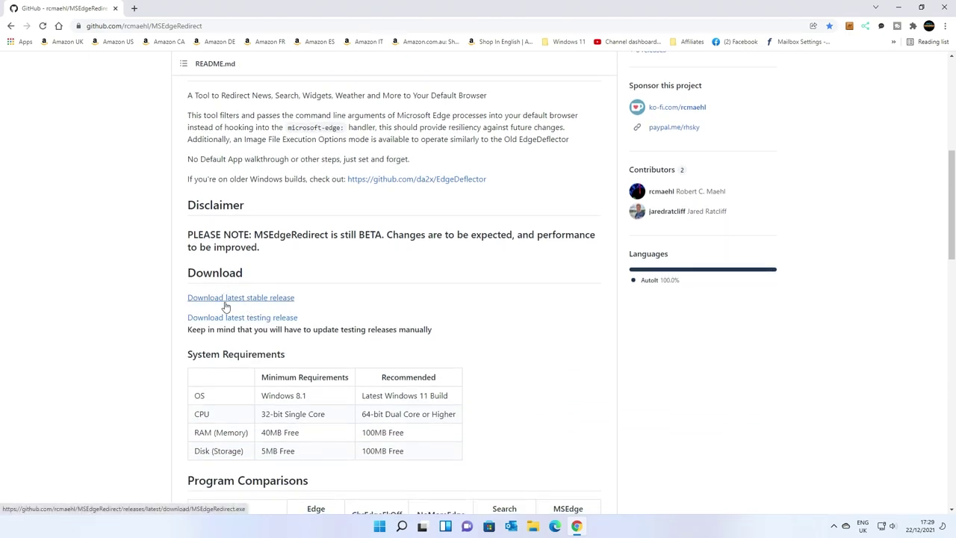
Download the latest stable MSEdgeRedirect.exe to the Desktop, then minimize Chrome.
left_click(227, 305)
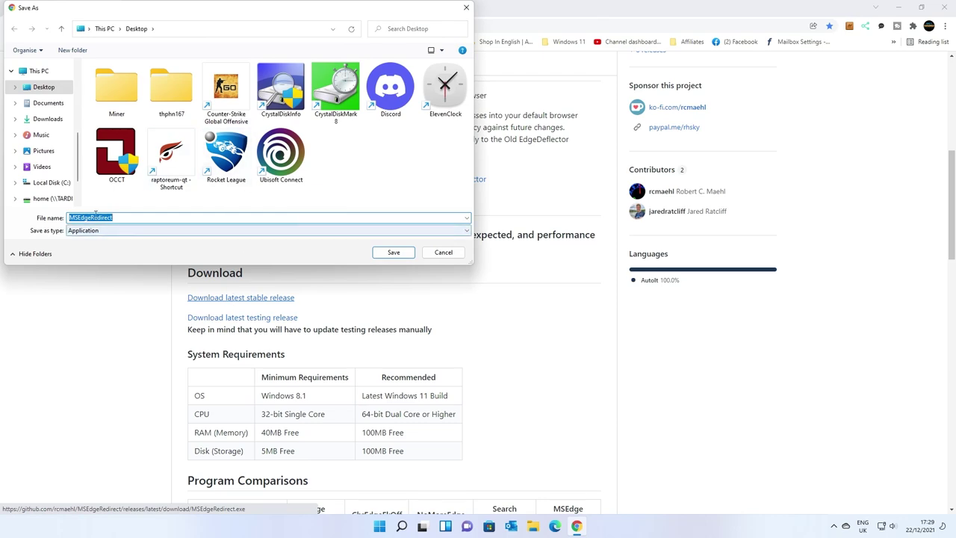
left_click(393, 252)
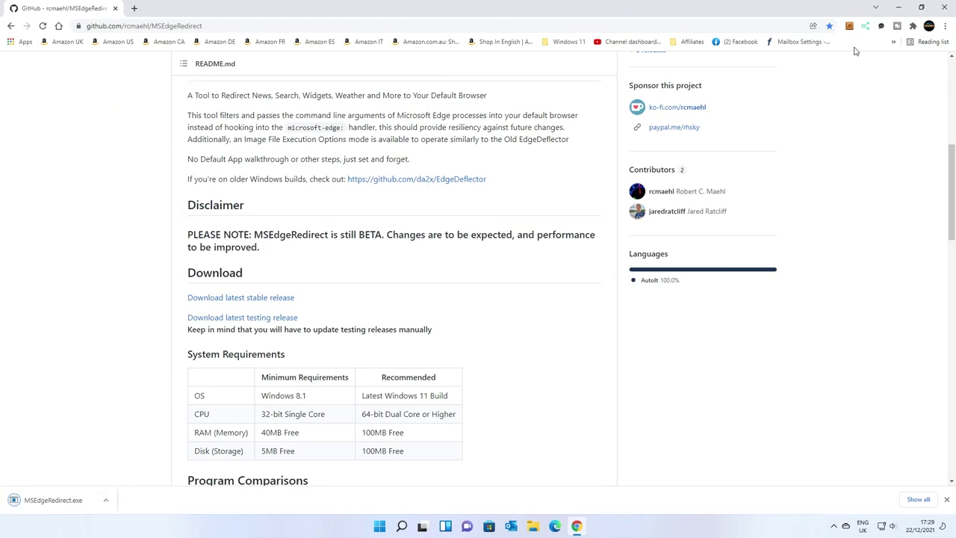
left_click(900, 11)
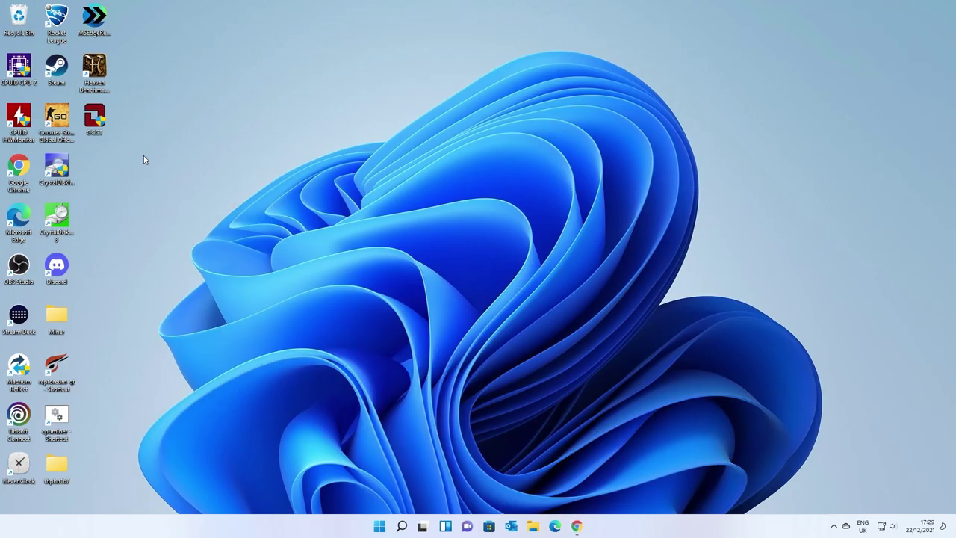
Launch the downloaded MSEdgeRedirect installer and run it anyway past the SmartScreen warning.
double_click(95, 22)
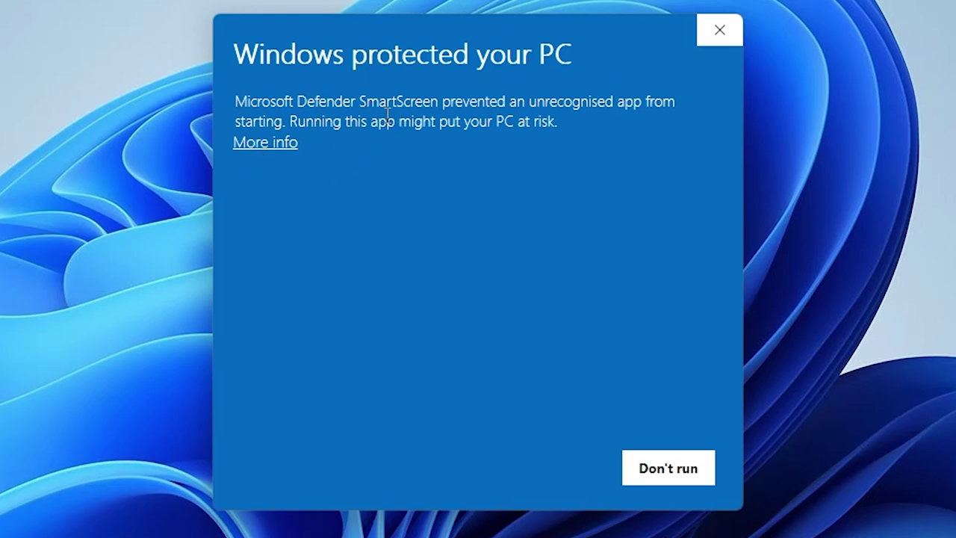
left_click(259, 147)
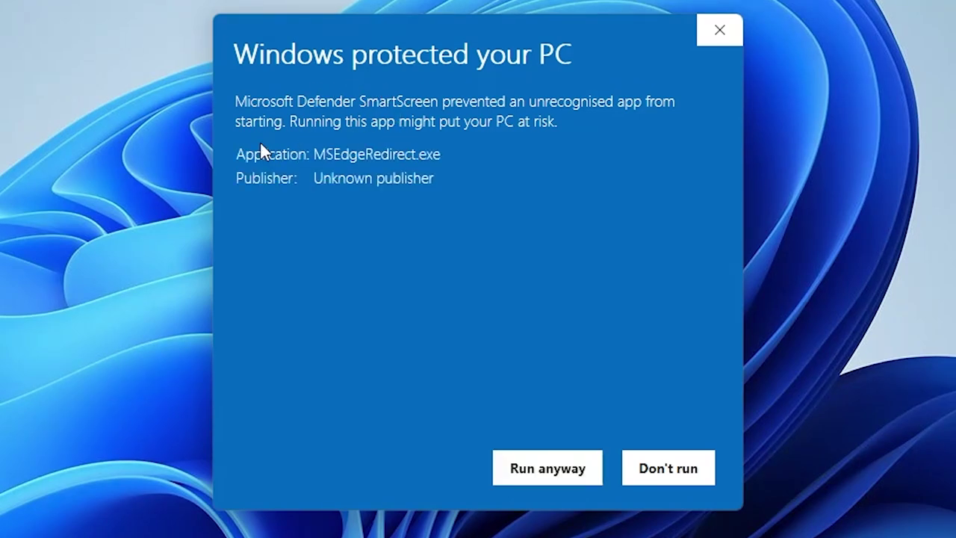
left_click(542, 471)
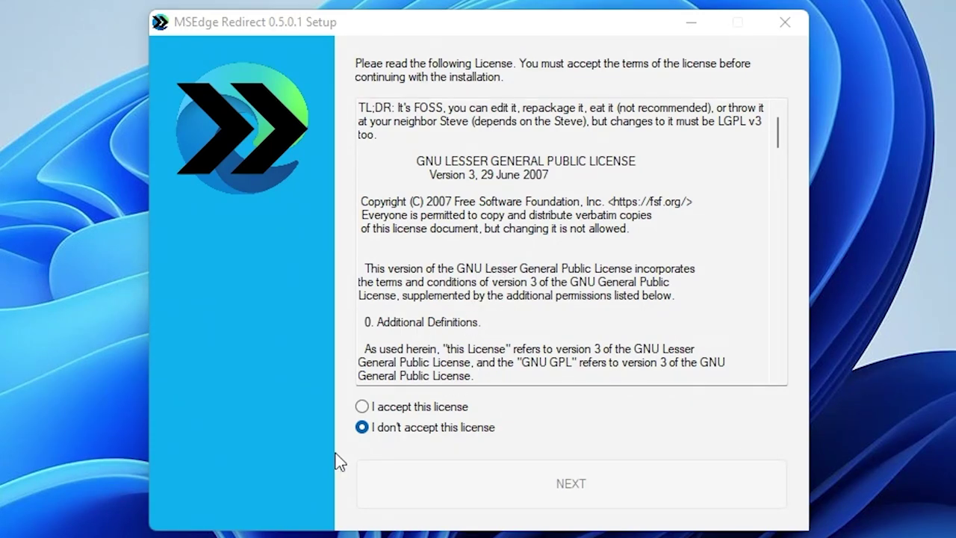
Accept the licence, continue to install options, and tick 'Start MSEdge Redirect Service With Windows'.
left_click(362, 408)
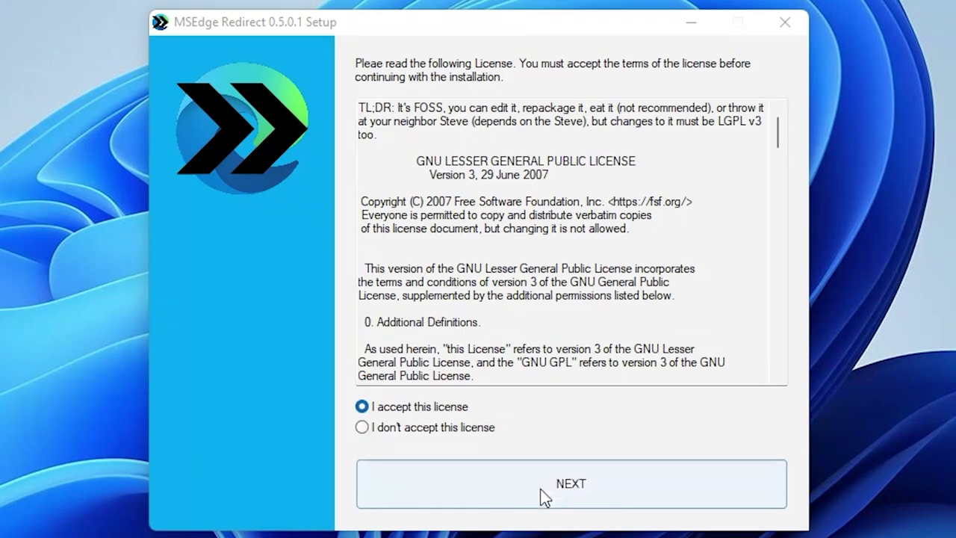
left_click(558, 485)
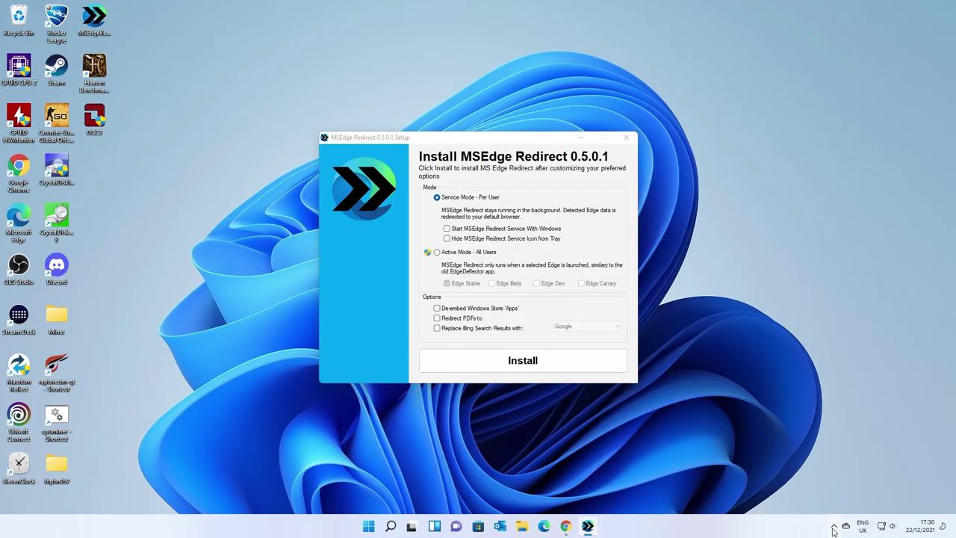
left_click(834, 529)
left_click(790, 328)
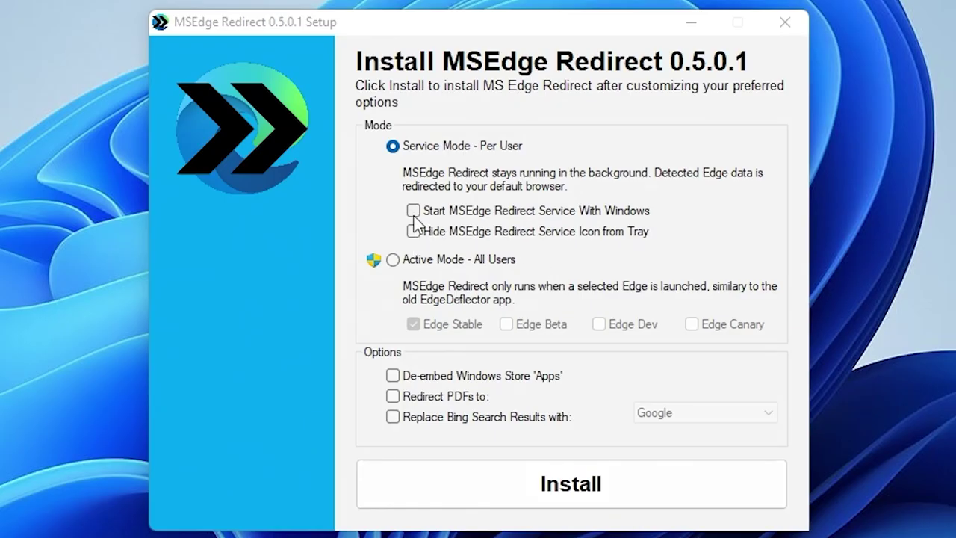
left_click(413, 212)
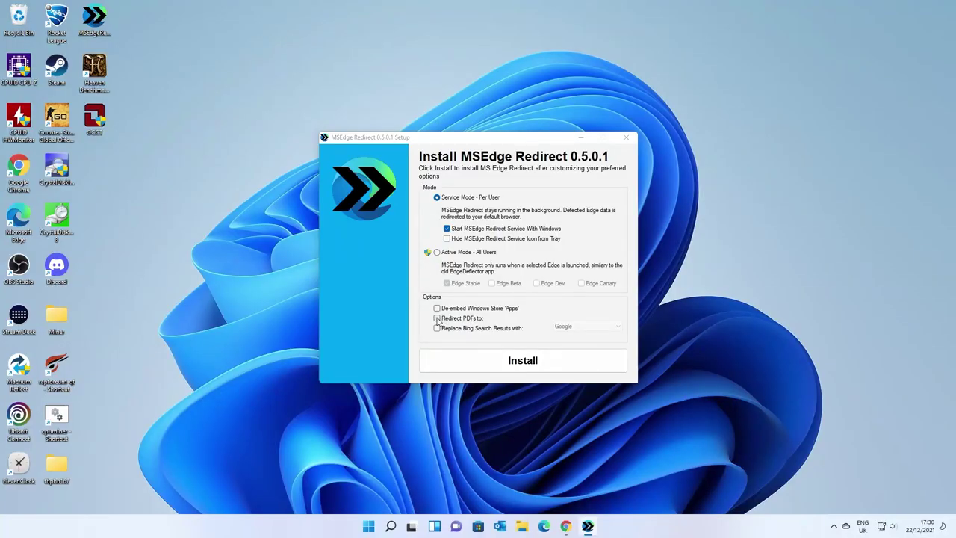
left_click(437, 318)
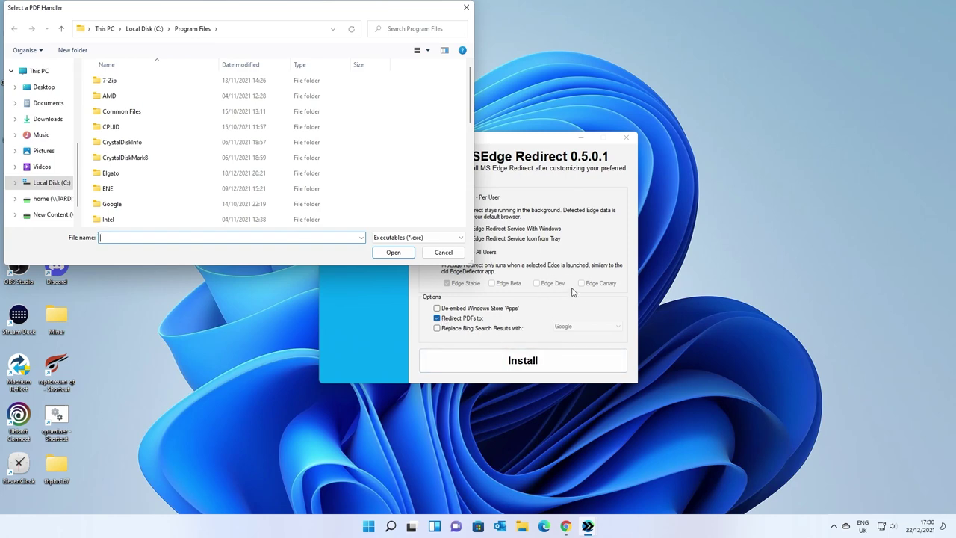
scroll(186, 138, "down", 3)
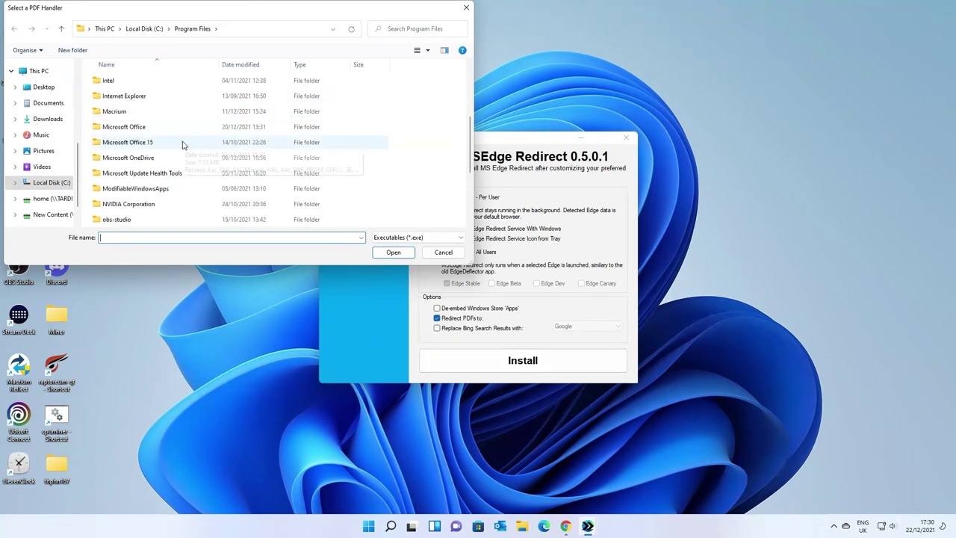
scroll(183, 145, "down", 3)
scroll(182, 146, "up", 6)
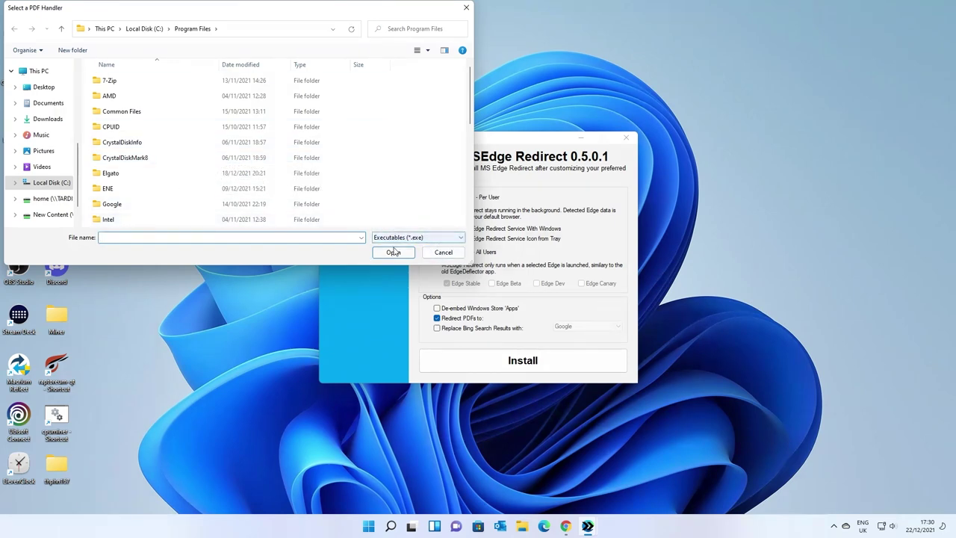
left_click(443, 252)
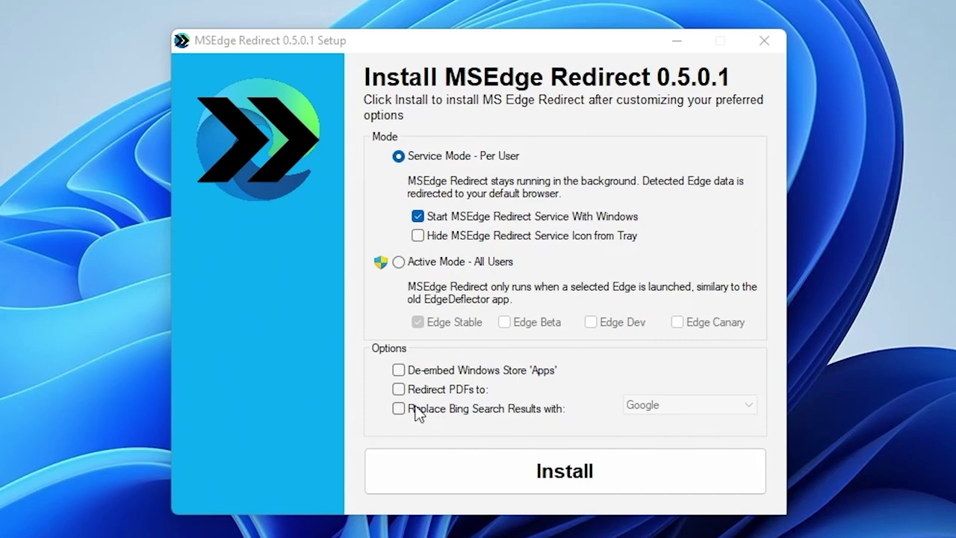
Turn on replacing Bing search results and choose DuckDuckGo as the search engine.
left_click(398, 408)
left_click(662, 409)
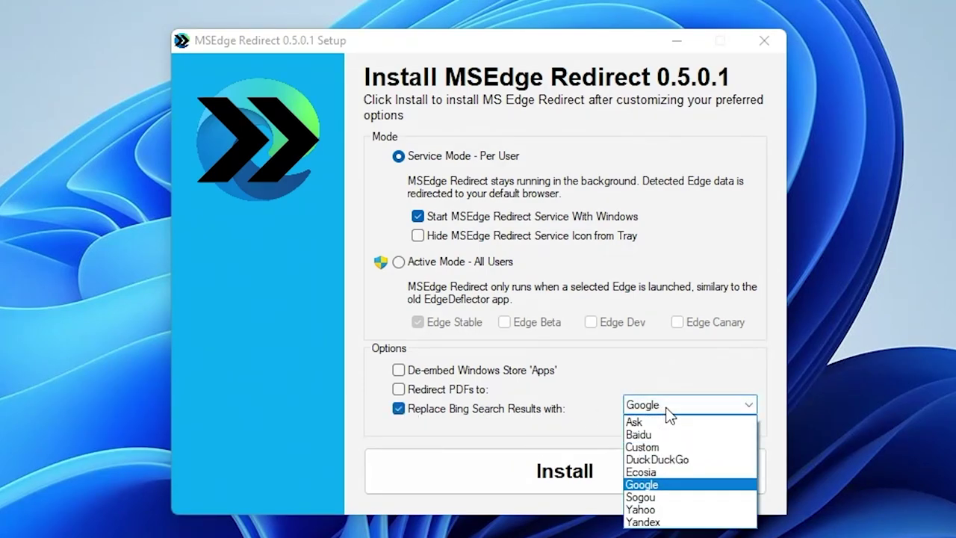
left_click(661, 460)
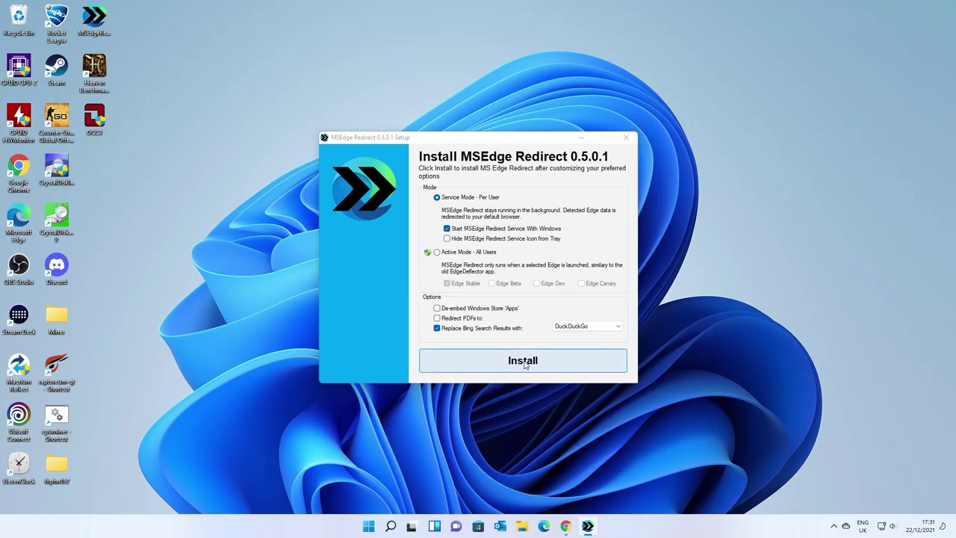
Install MSEdgeRedirect and close the setup once it reports success.
left_click(527, 365)
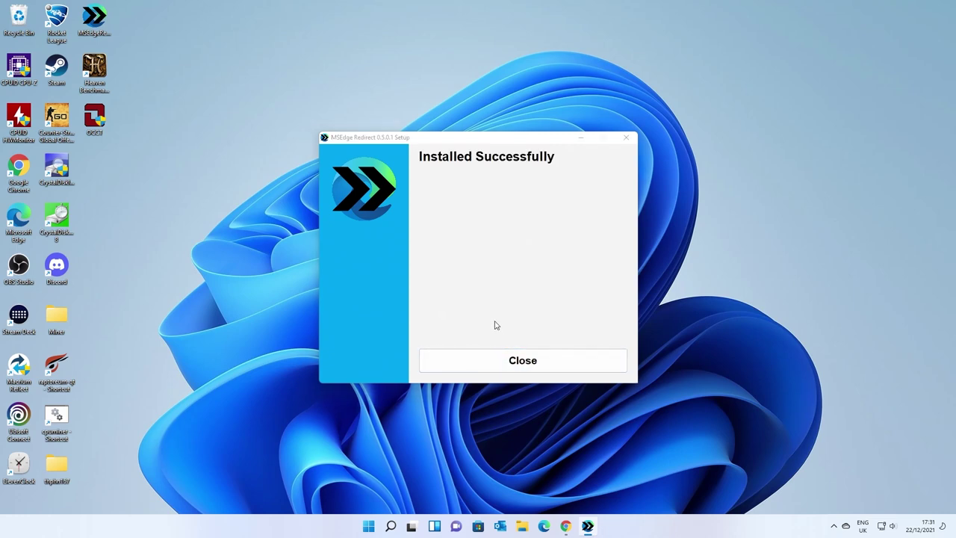
left_click(523, 364)
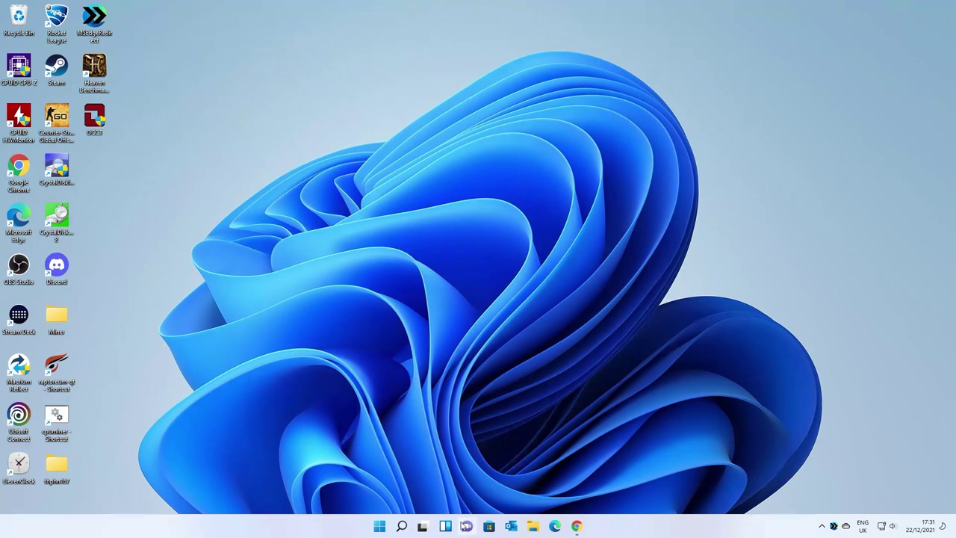
Search Windows for 'jwmonitor' and narrow the results to the Web tab.
left_click(402, 526)
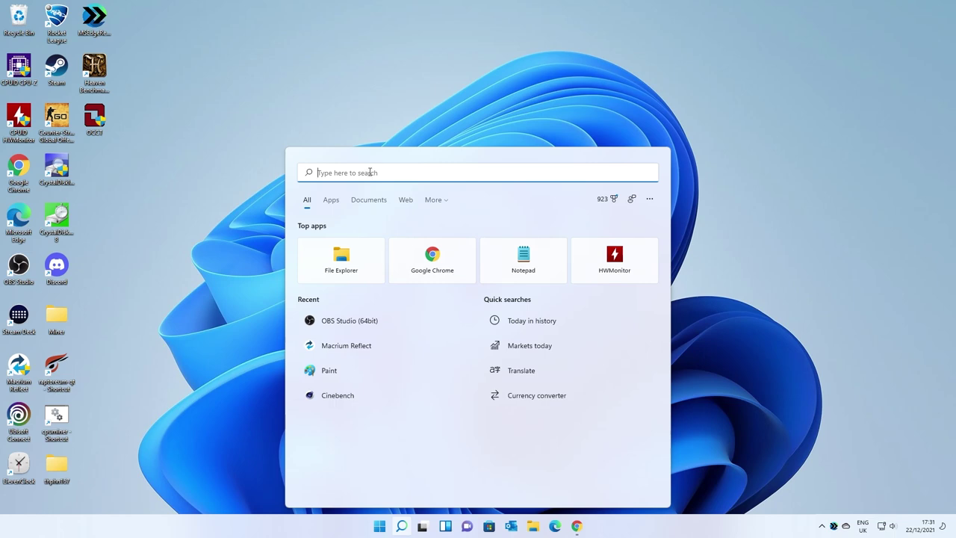
type("jw")
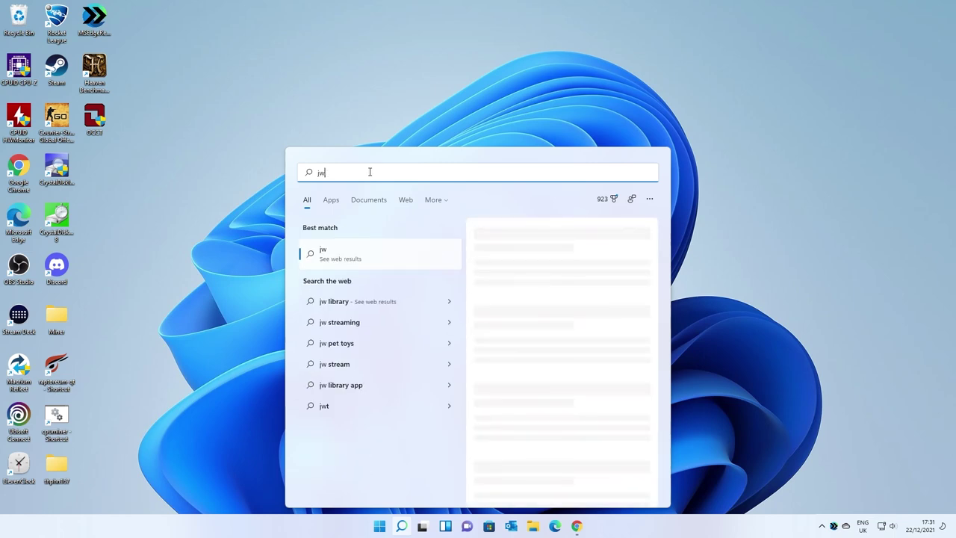
key("BackSpace")
key("BackSpace")
type("jwmo")
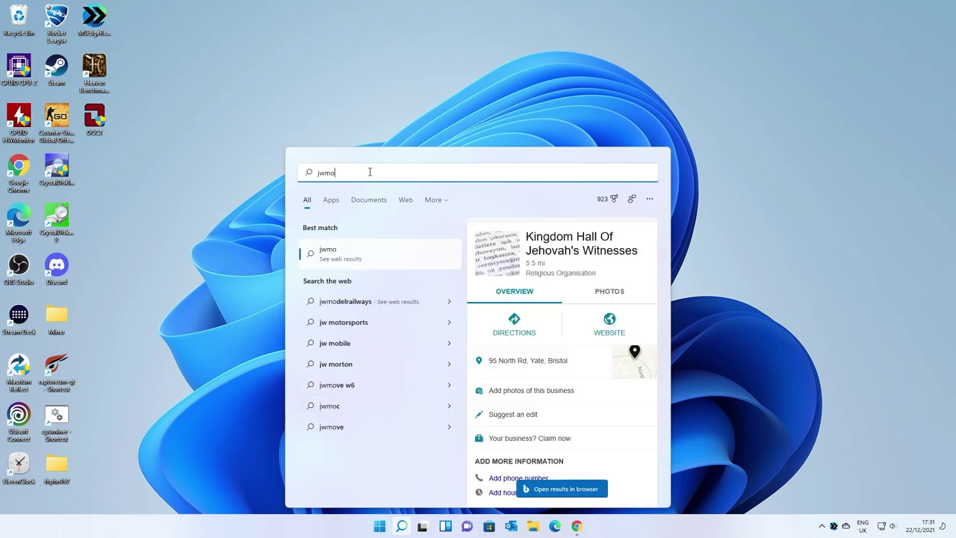
type("nitor")
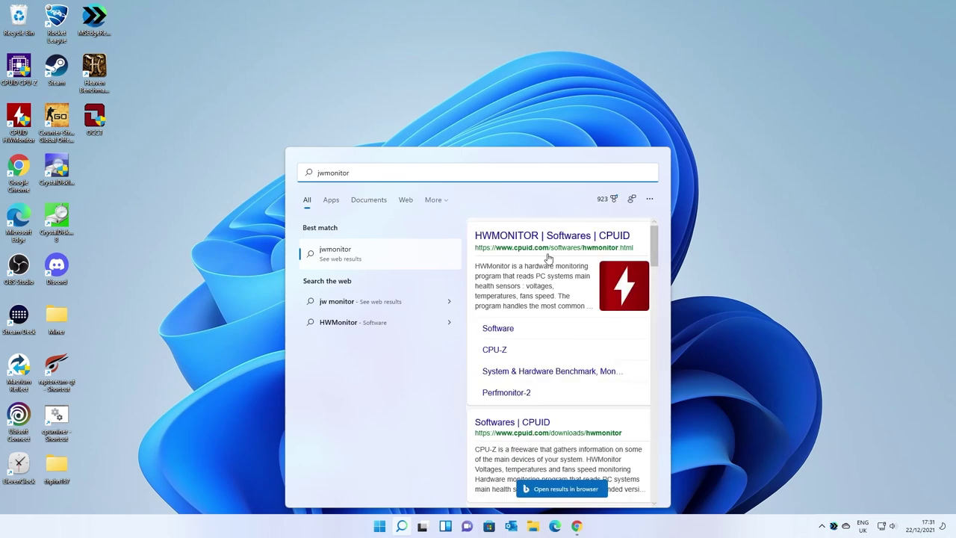
left_click(406, 200)
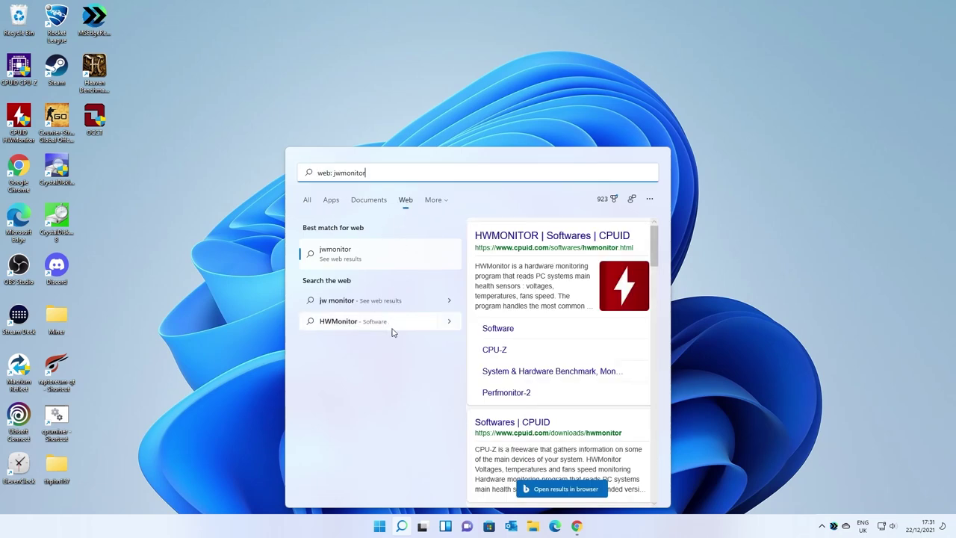
left_click(531, 239)
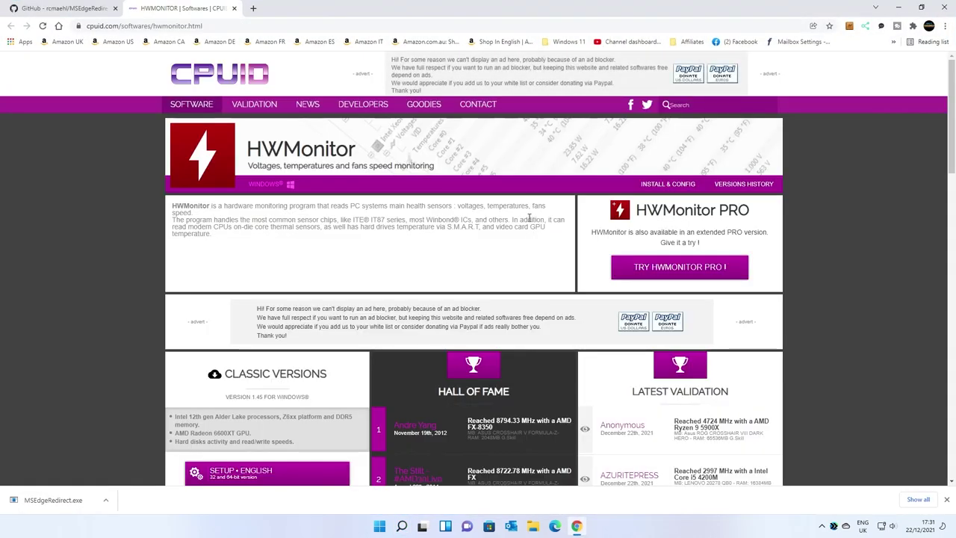
mouse_move(576, 528)
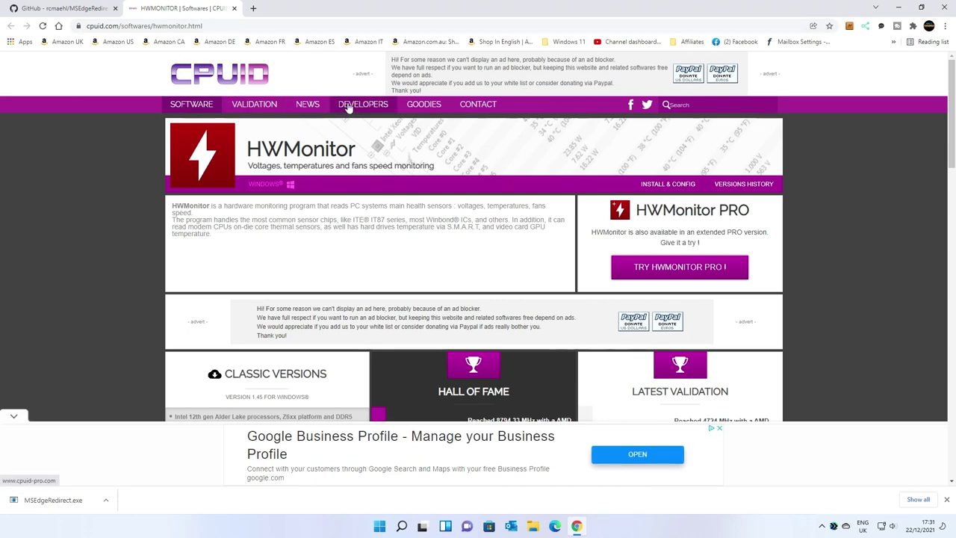
left_click(234, 8)
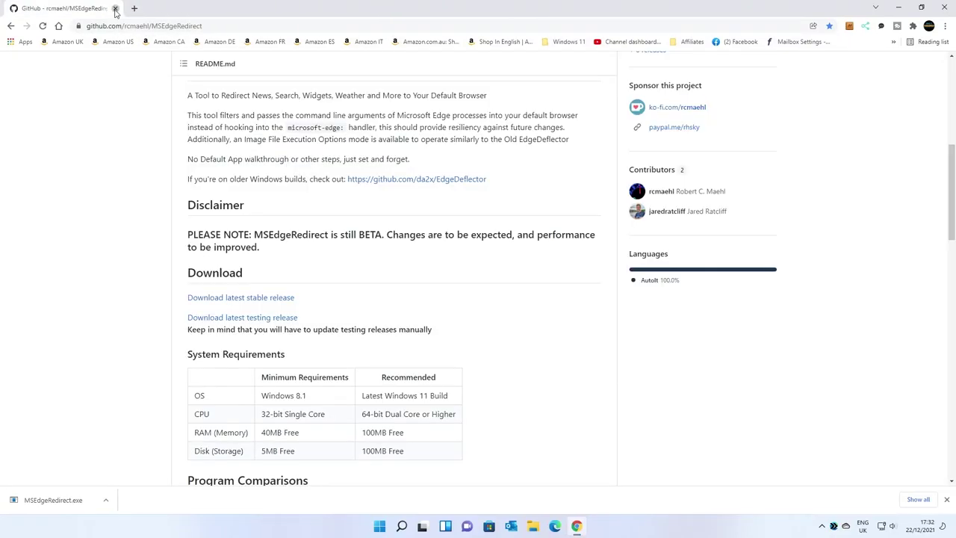
left_click(115, 9)
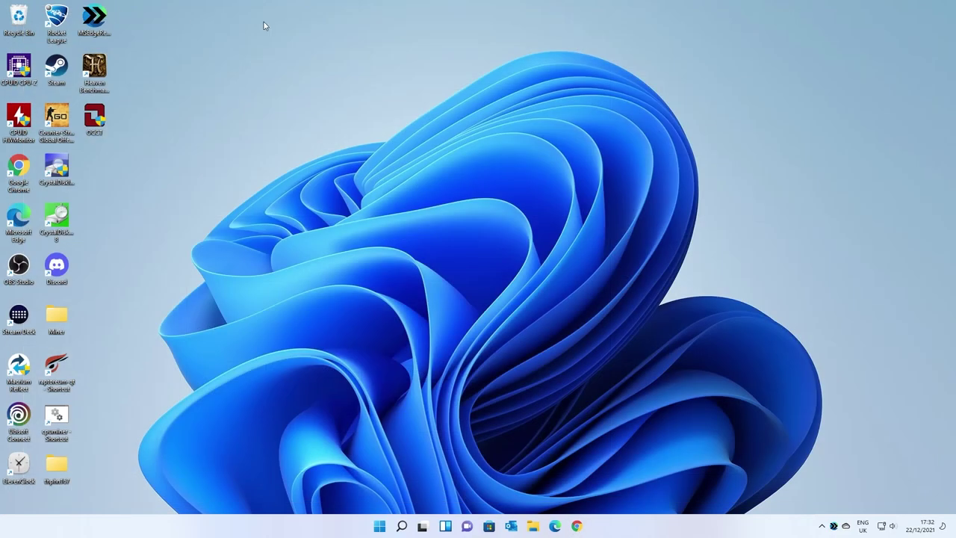
left_click(445, 526)
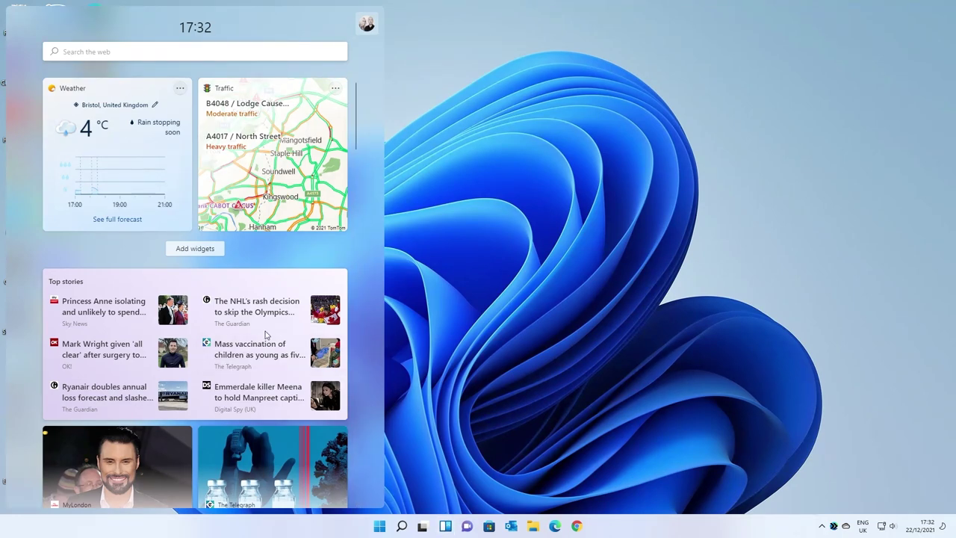
scroll(254, 336, "down", 6)
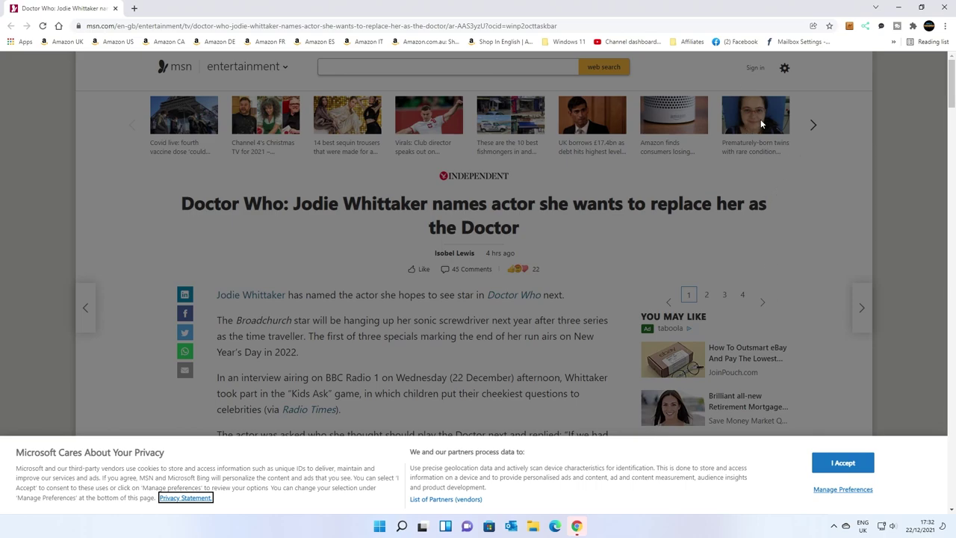
left_click(943, 9)
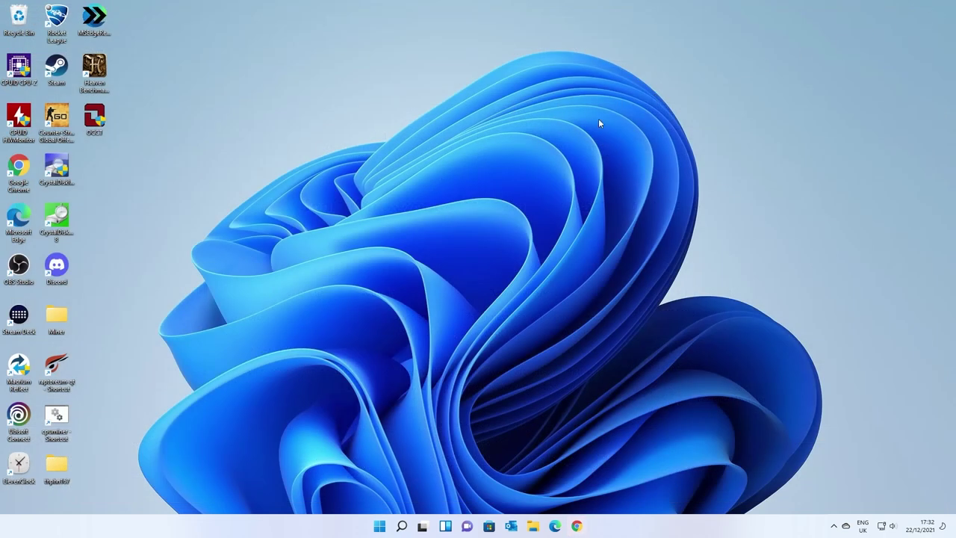
Reopen the Widgets board and scroll down through its news story cards.
left_click(444, 526)
scroll(186, 314, "down", 15)
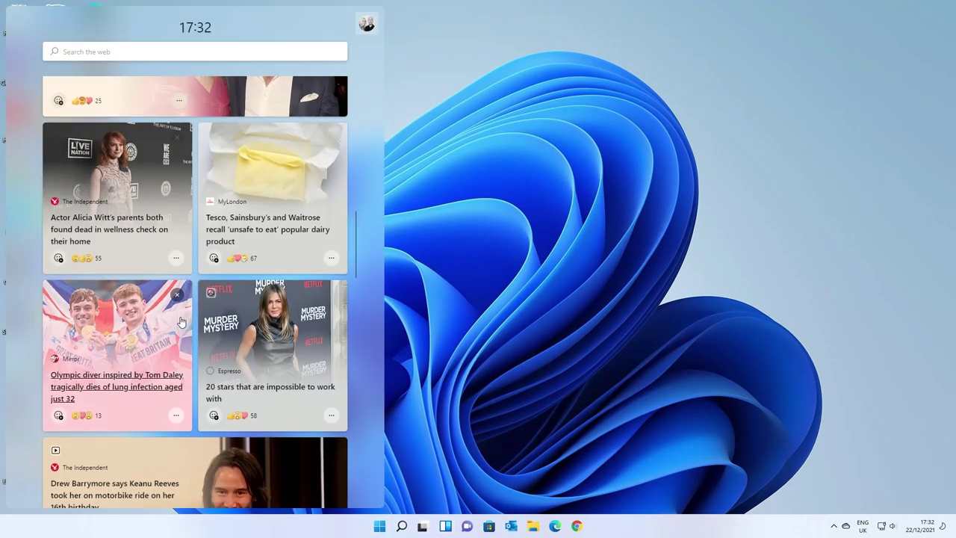
scroll(177, 328, "down", 15)
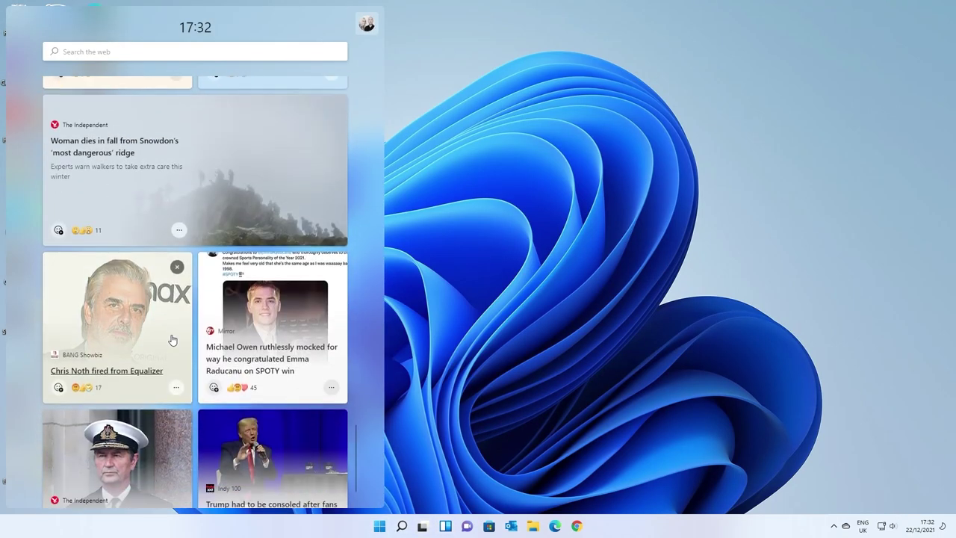
scroll(172, 340, "down", 10)
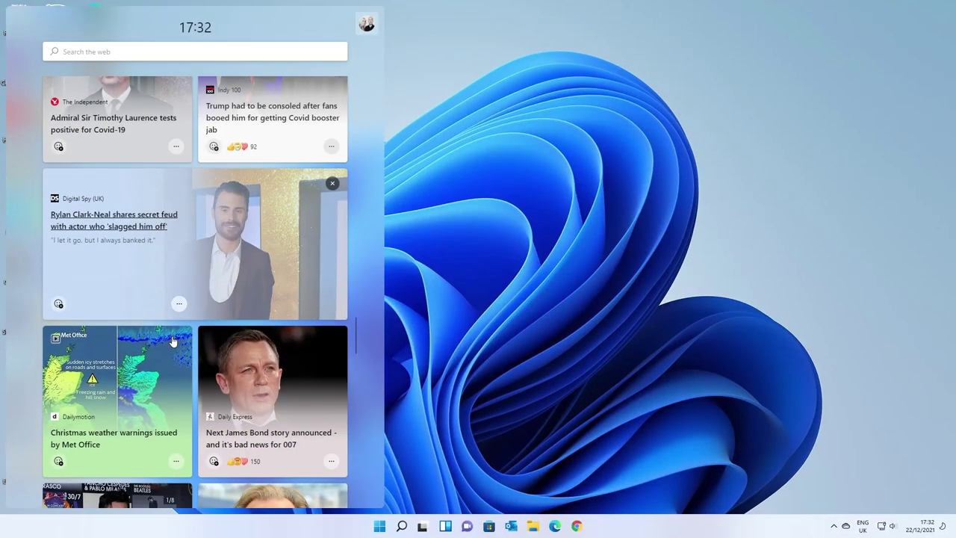